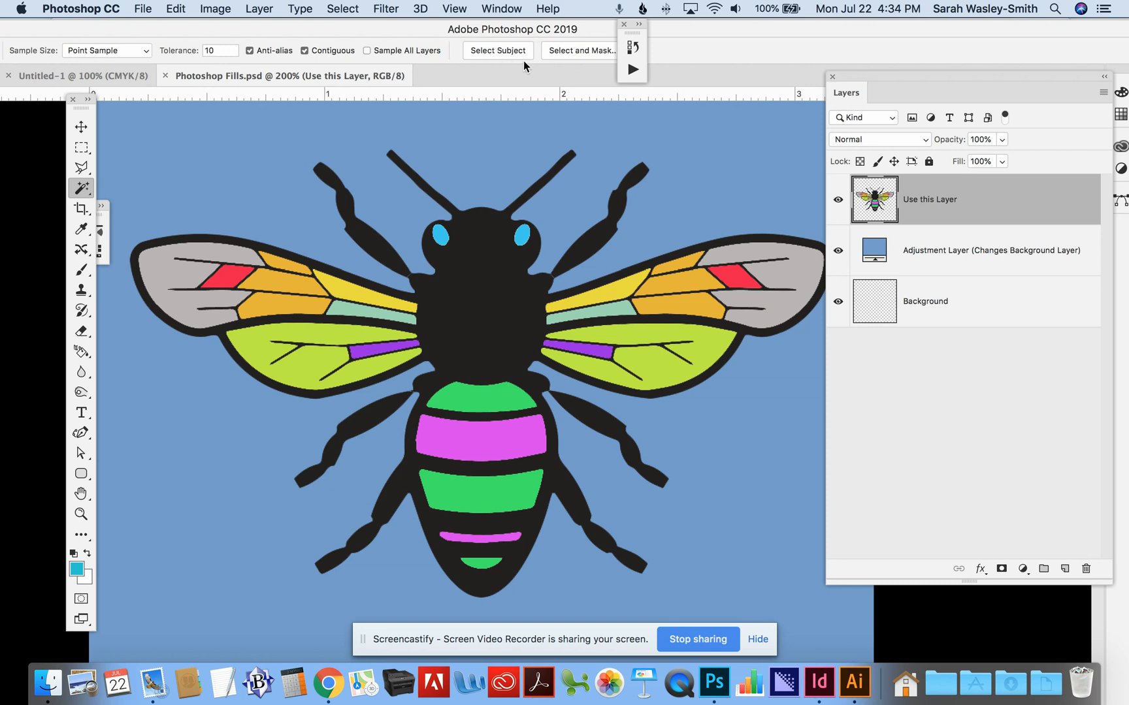
{"action": "left_click", "coordinate": [493, 7]}
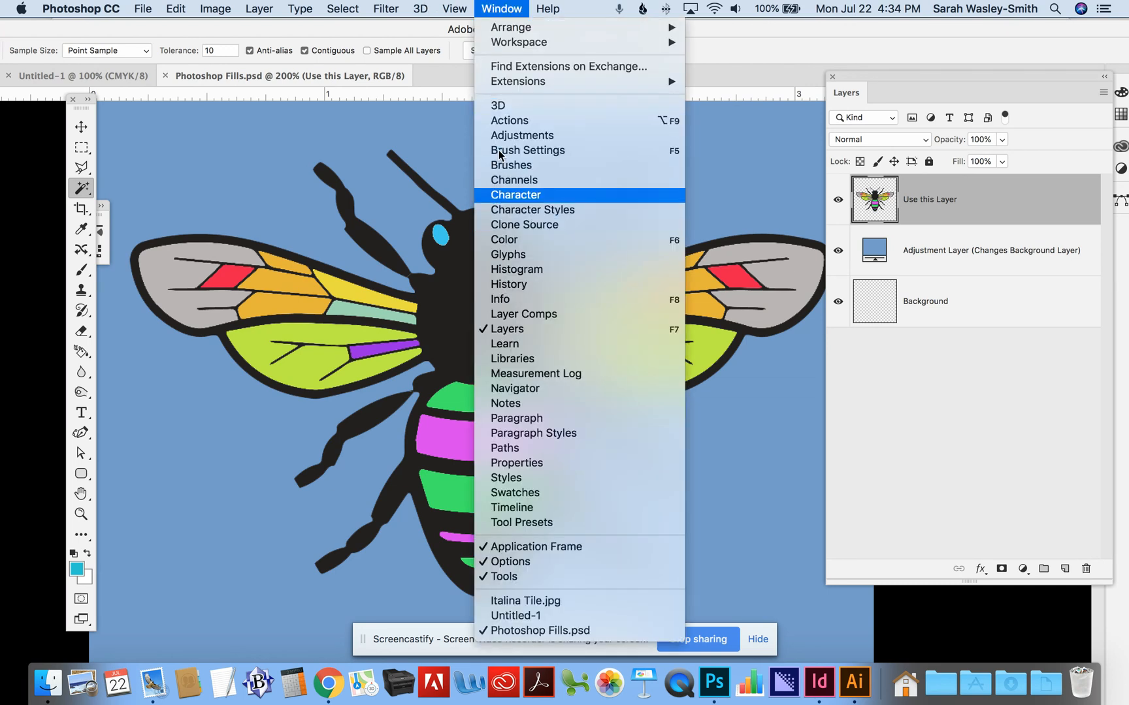
{"action": "left_click", "coordinate": [523, 6]}
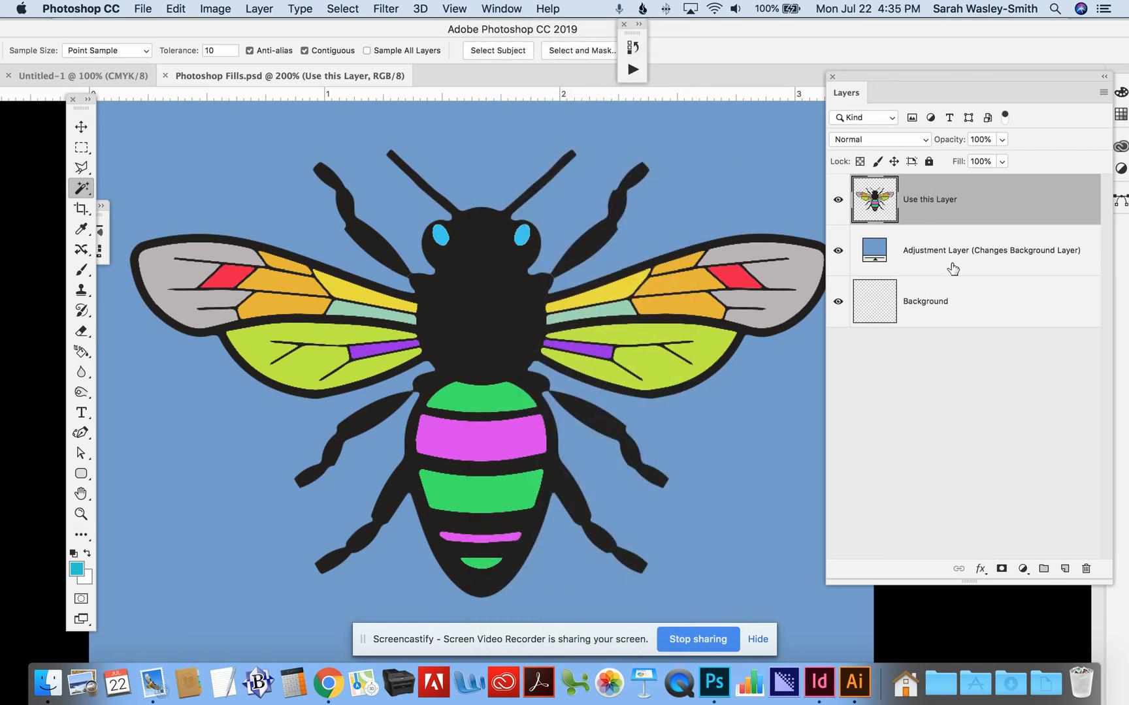
{"action": "left_click", "coordinate": [973, 300]}
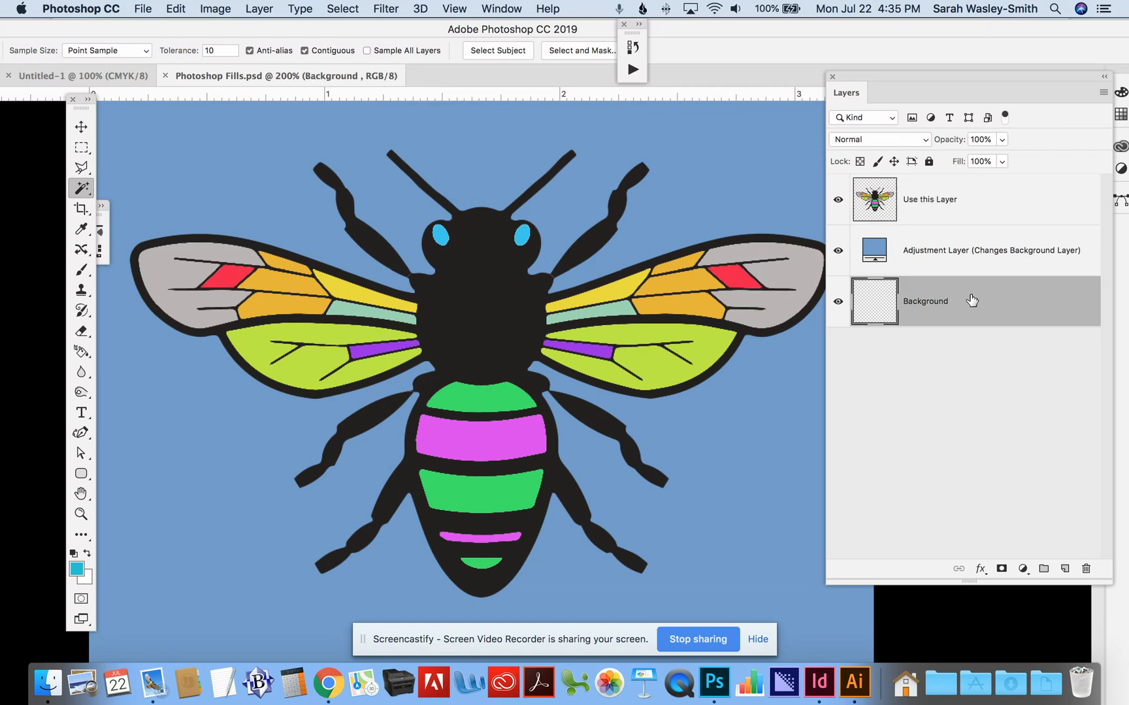
Change the solid color of the adjustment layer behind the bee to the brighter blue 488fe7
{"action": "double_click", "coordinate": [875, 251]}
{"action": "left_click", "coordinate": [145, 226]}
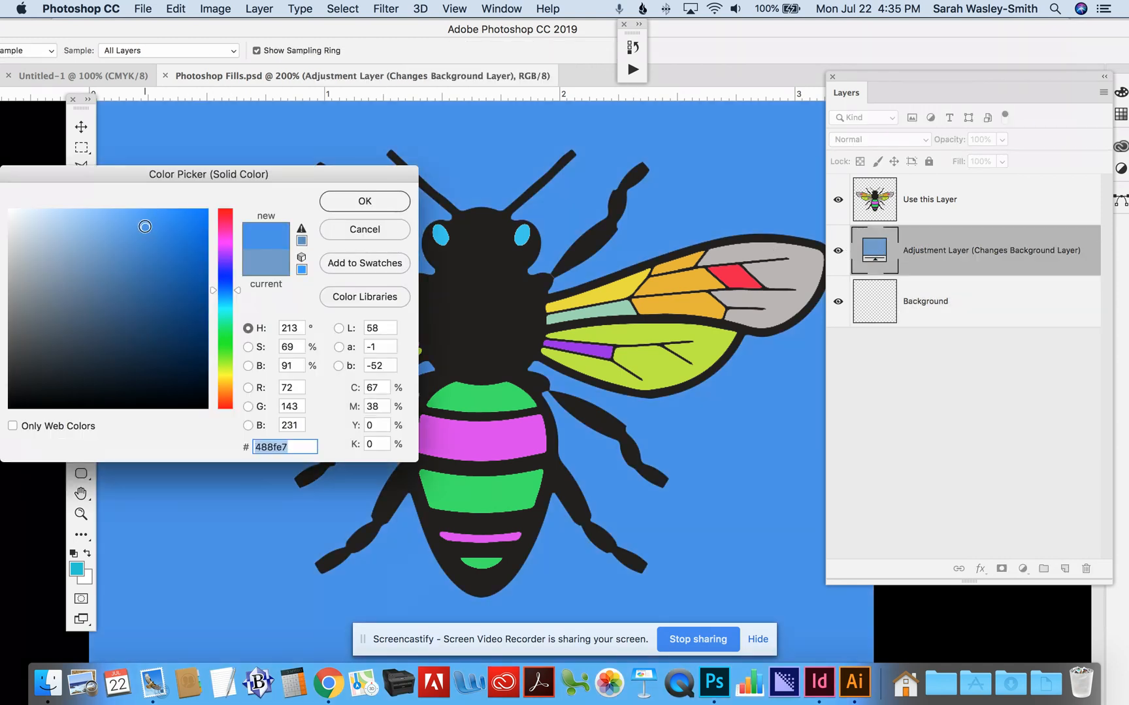
{"action": "left_click", "coordinate": [352, 201]}
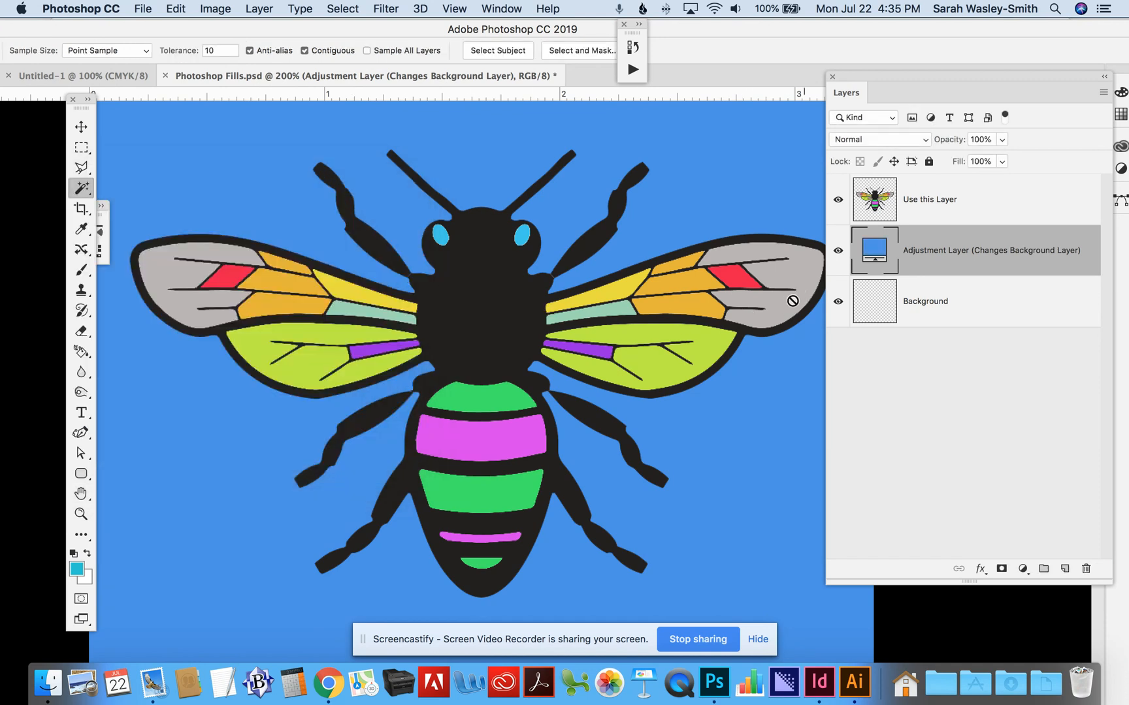
On the "Use this Layer" layer, select the uppermost green body stripe with the Magic Wand and extend the selection to similar colors
{"action": "left_click", "coordinate": [969, 197]}
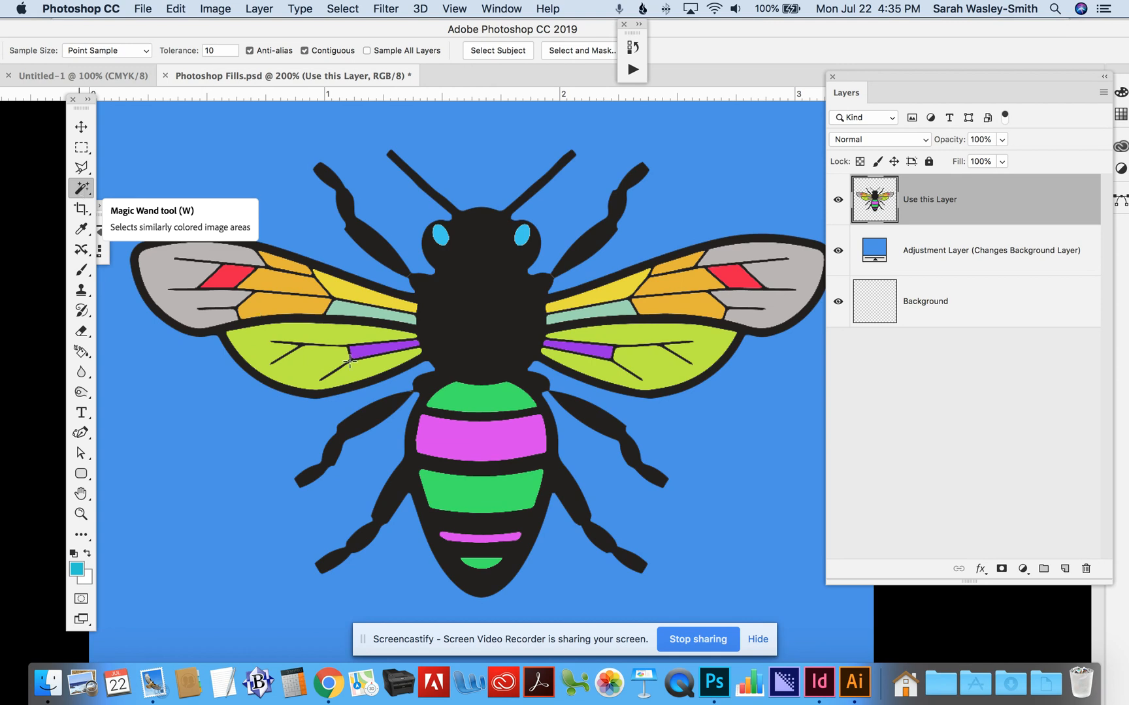
{"action": "left_click", "coordinate": [488, 394]}
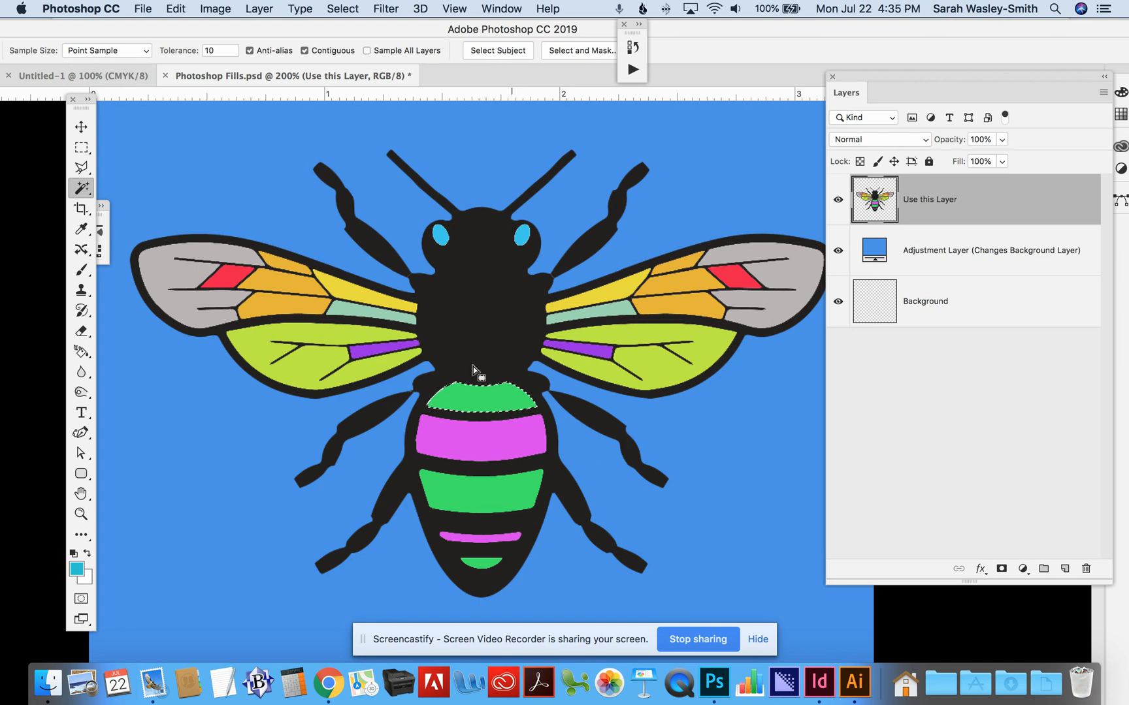
{"action": "left_click", "coordinate": [344, 9]}
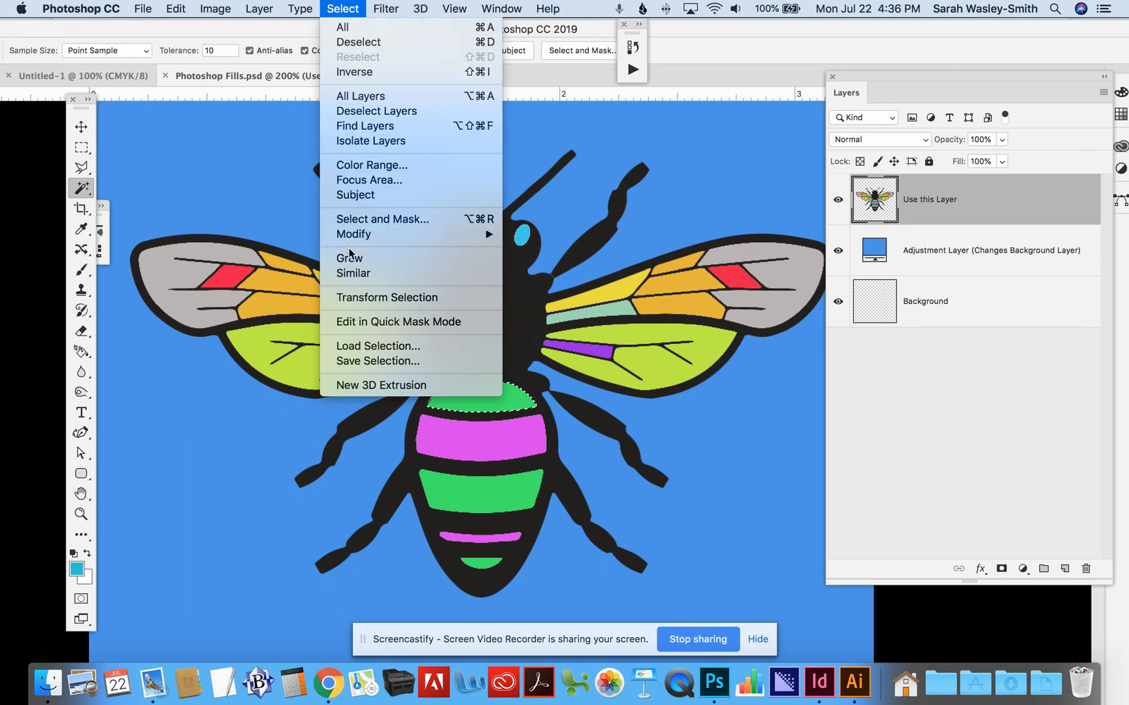
{"action": "left_click", "coordinate": [348, 271]}
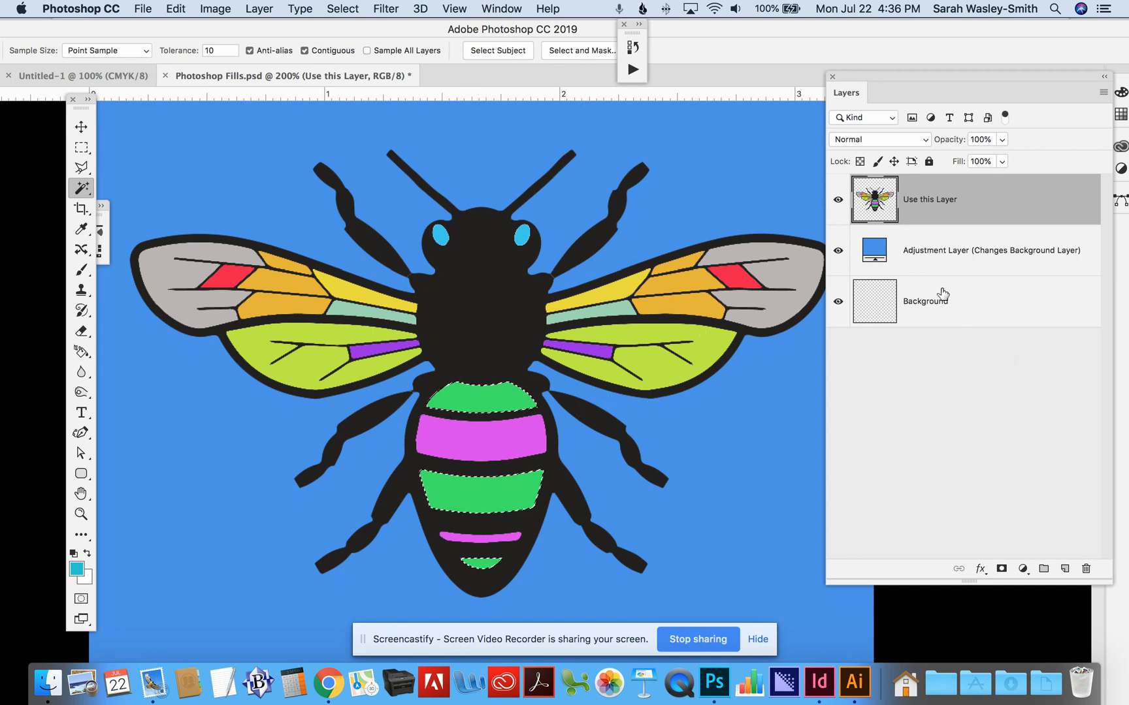
Create a Pattern fill layer from the selected green stripes, keeping the bee's body clear of the settings dialog
{"action": "left_click", "coordinate": [1022, 569]}
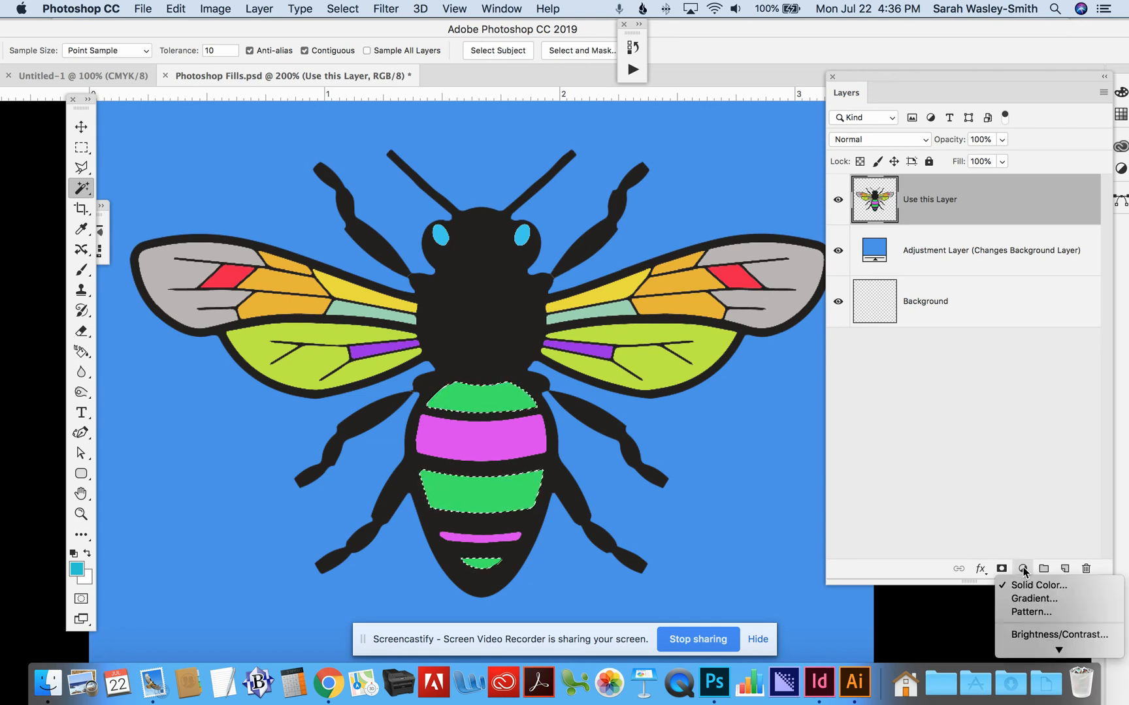
{"action": "left_click", "coordinate": [1023, 613]}
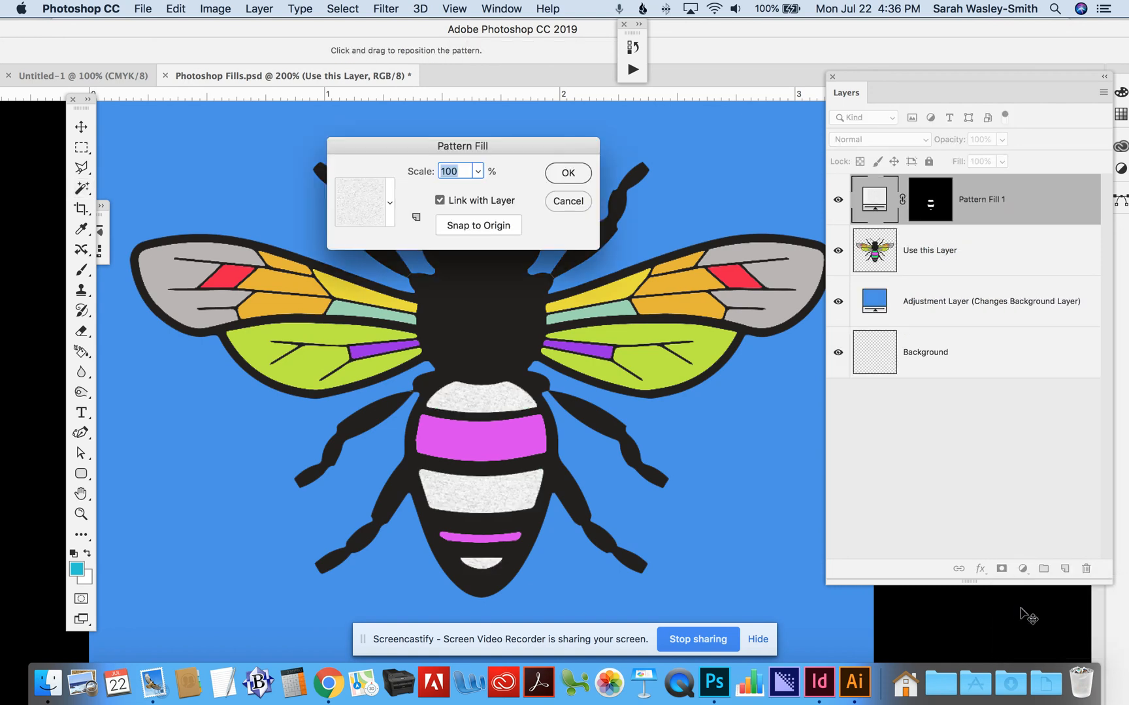
{"action": "left_click_drag", "start_coordinate": [524, 150], "coordinate": [725, 142]}
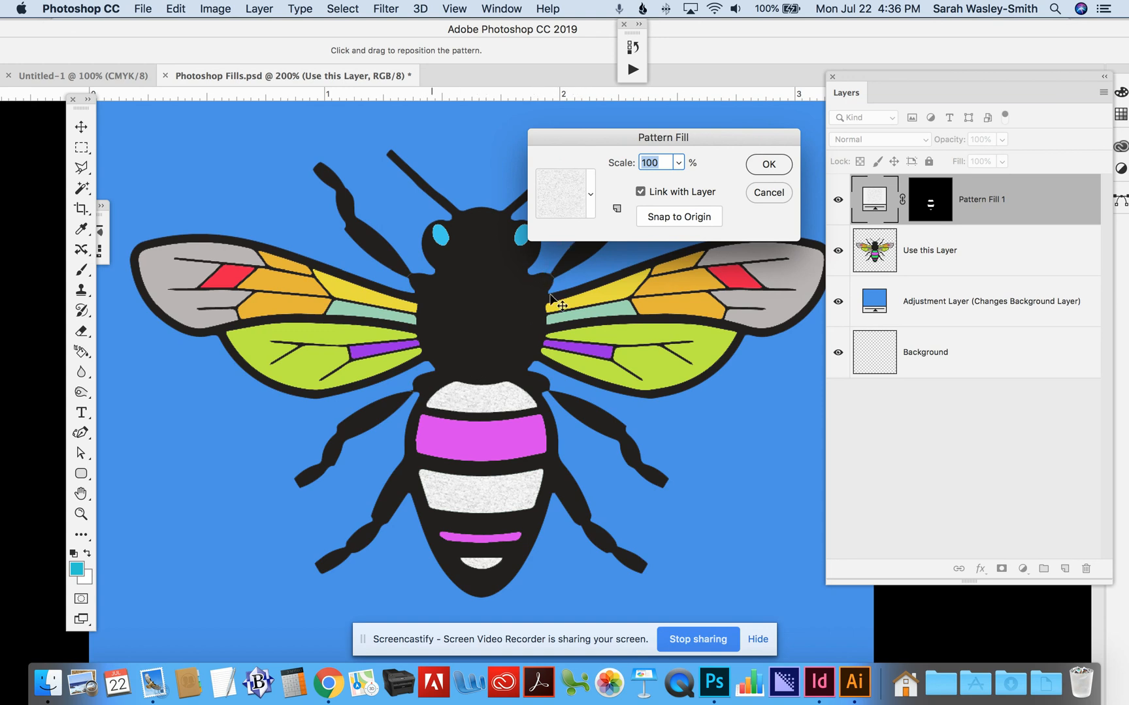
Append the Color Paper and Nature Patterns sets to the available fill patterns
{"action": "left_click", "coordinate": [570, 197]}
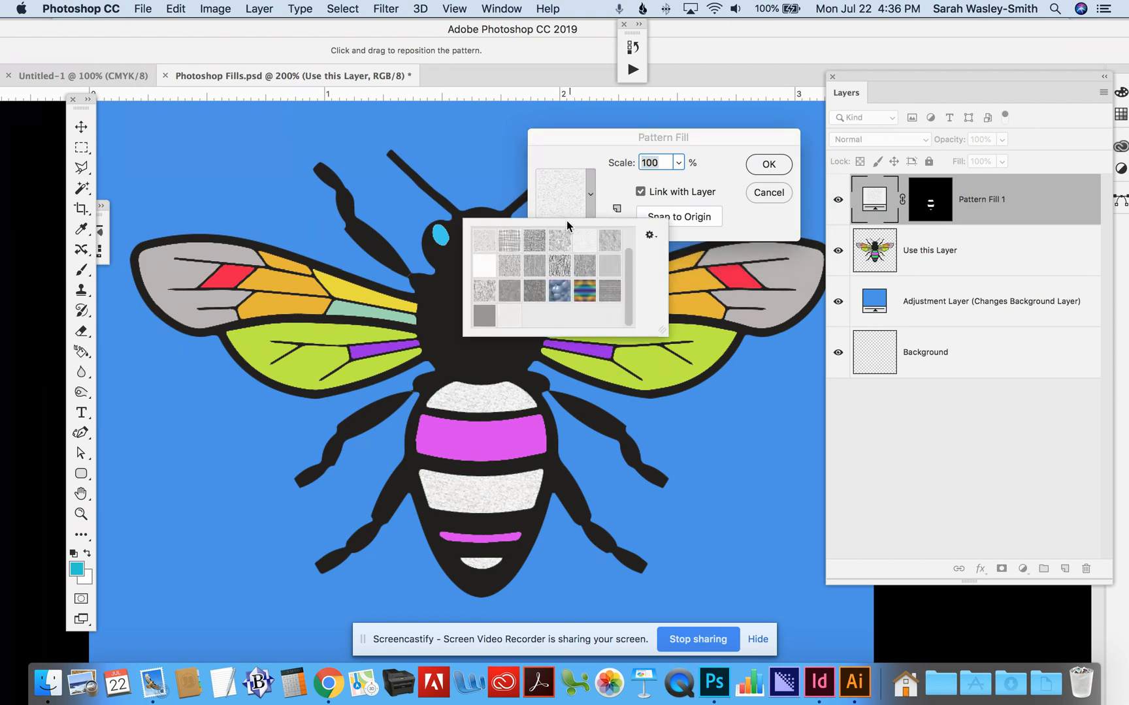
{"action": "left_click", "coordinate": [650, 237]}
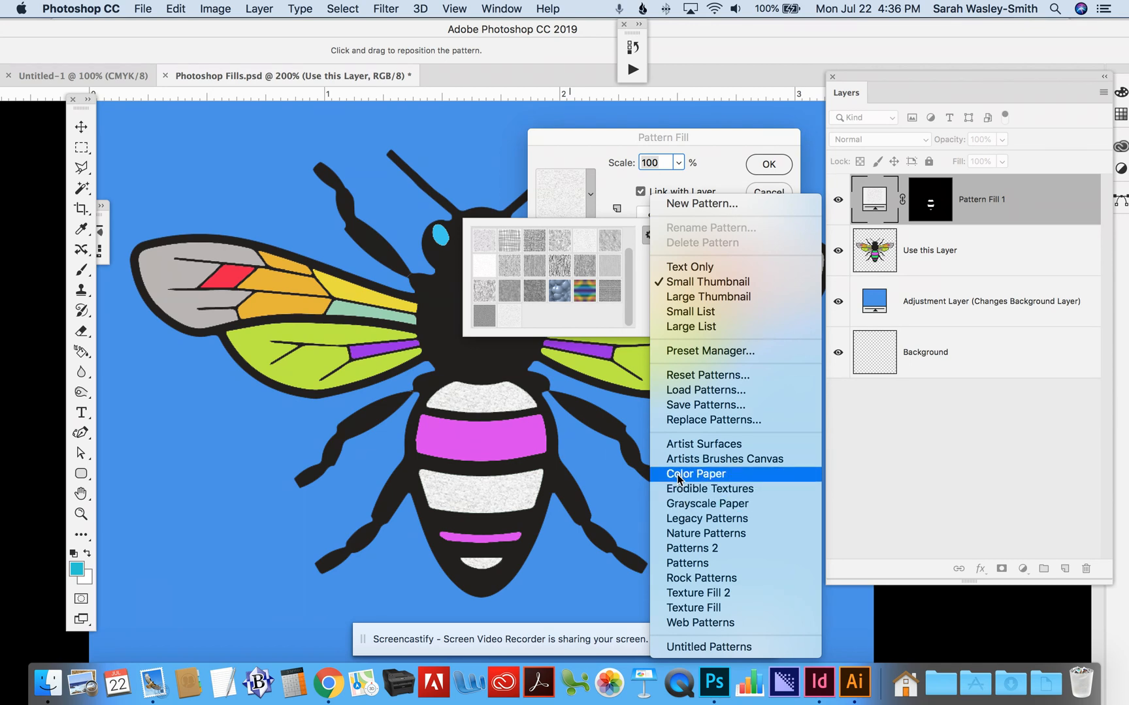
{"action": "left_click", "coordinate": [676, 475]}
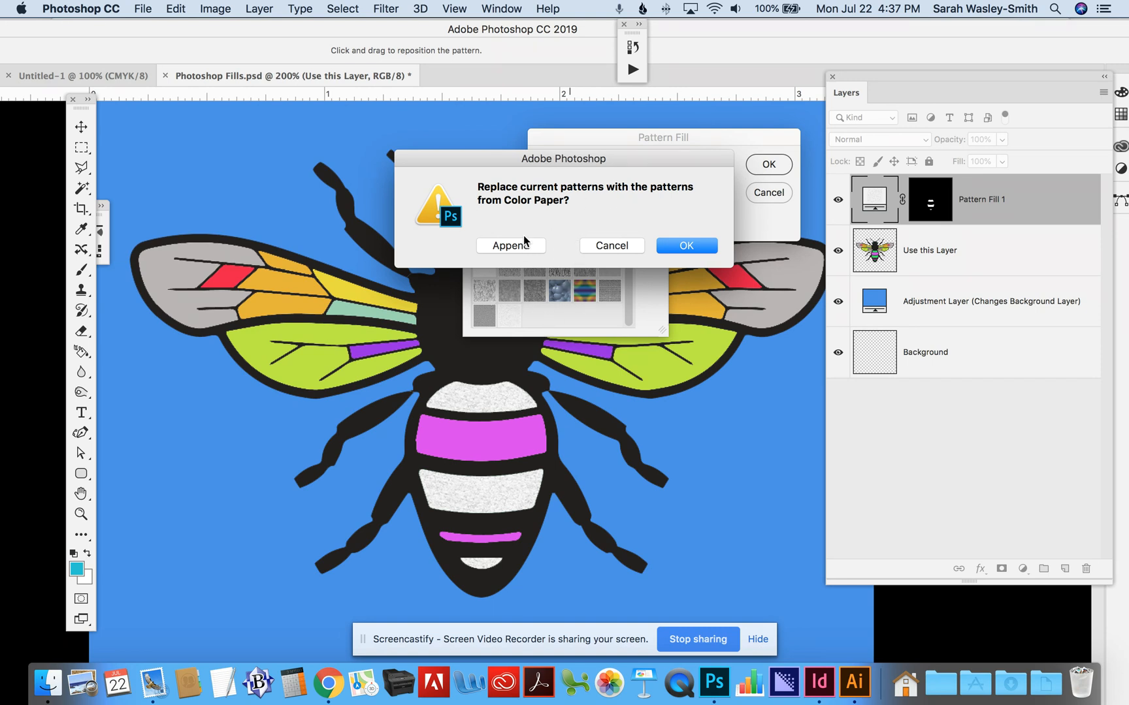
{"action": "left_click", "coordinate": [509, 246]}
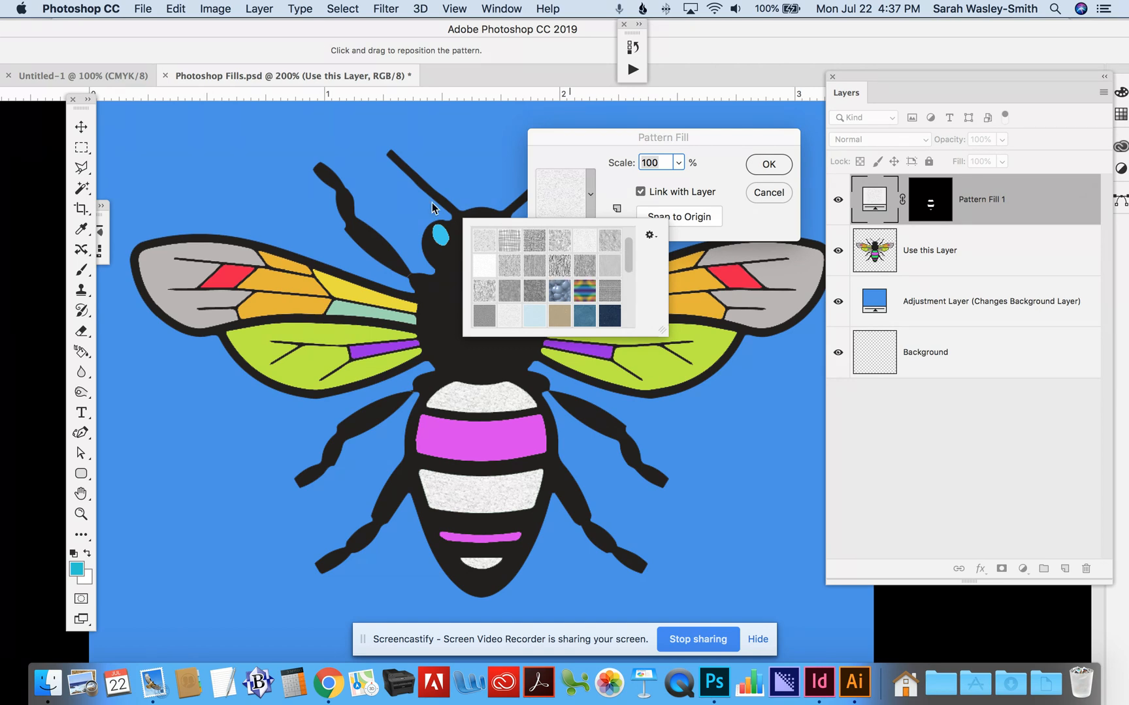
{"action": "left_click", "coordinate": [650, 236]}
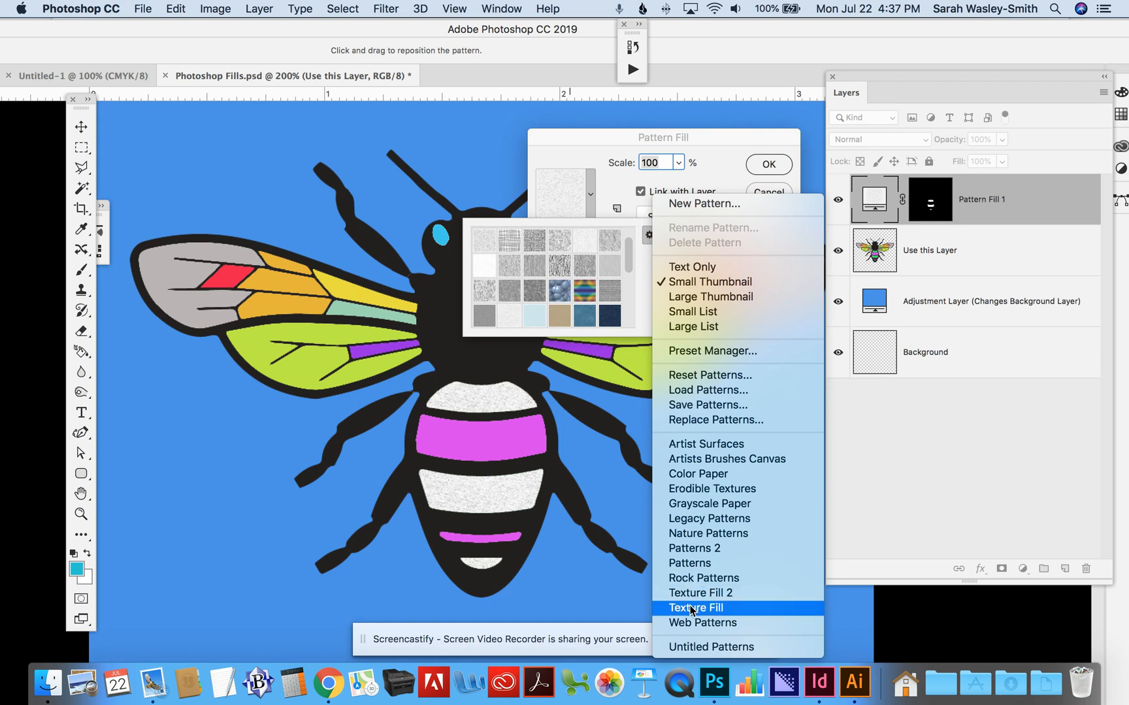
{"action": "left_click", "coordinate": [692, 533]}
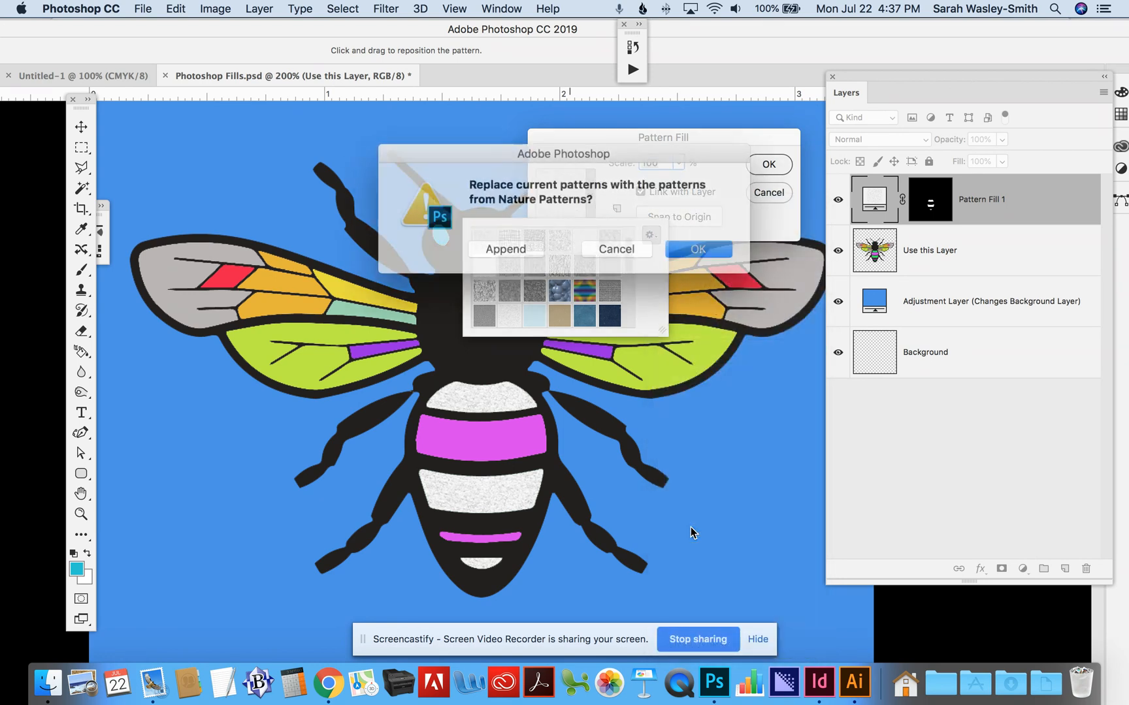
{"action": "left_click", "coordinate": [511, 245]}
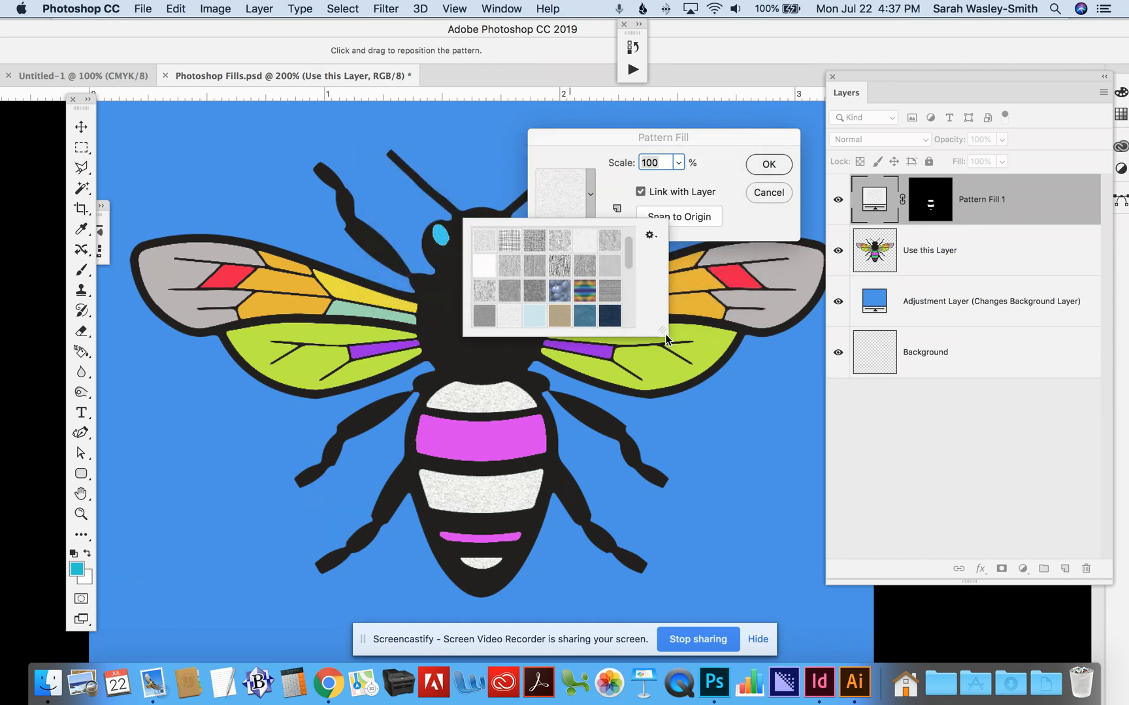
Enlarge the pattern picker and fill the body stripes with the purple flower pattern
{"action": "left_click_drag", "start_coordinate": [666, 339], "coordinate": [732, 526]}
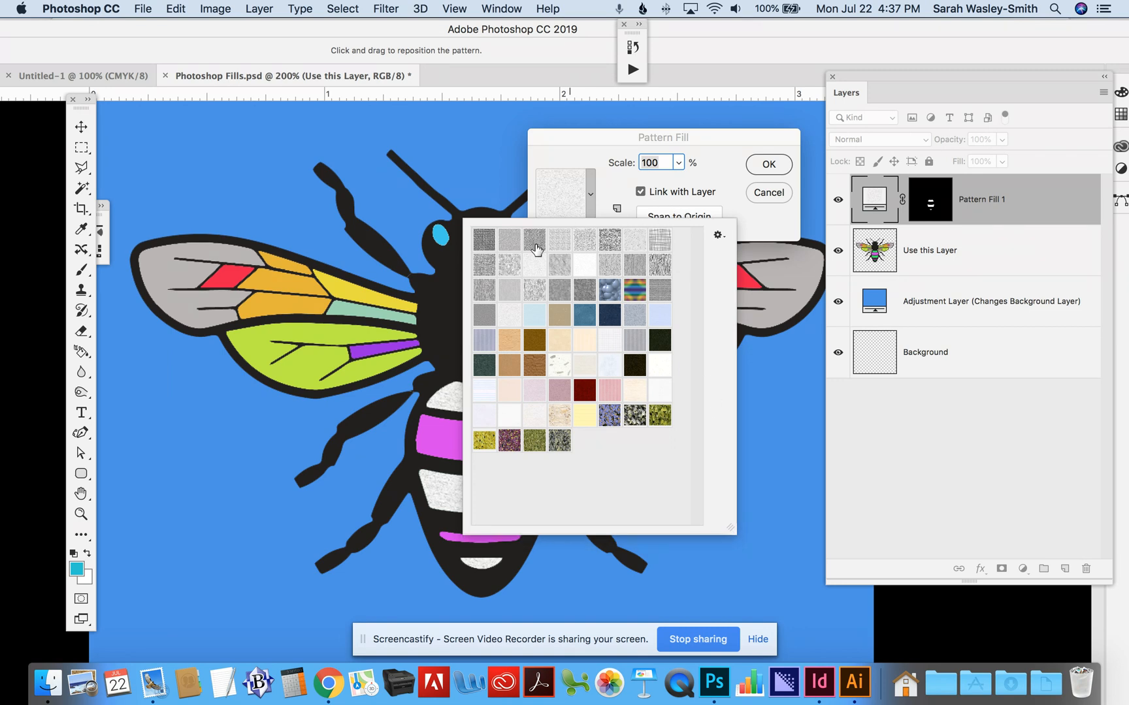
{"action": "left_click", "coordinate": [610, 418]}
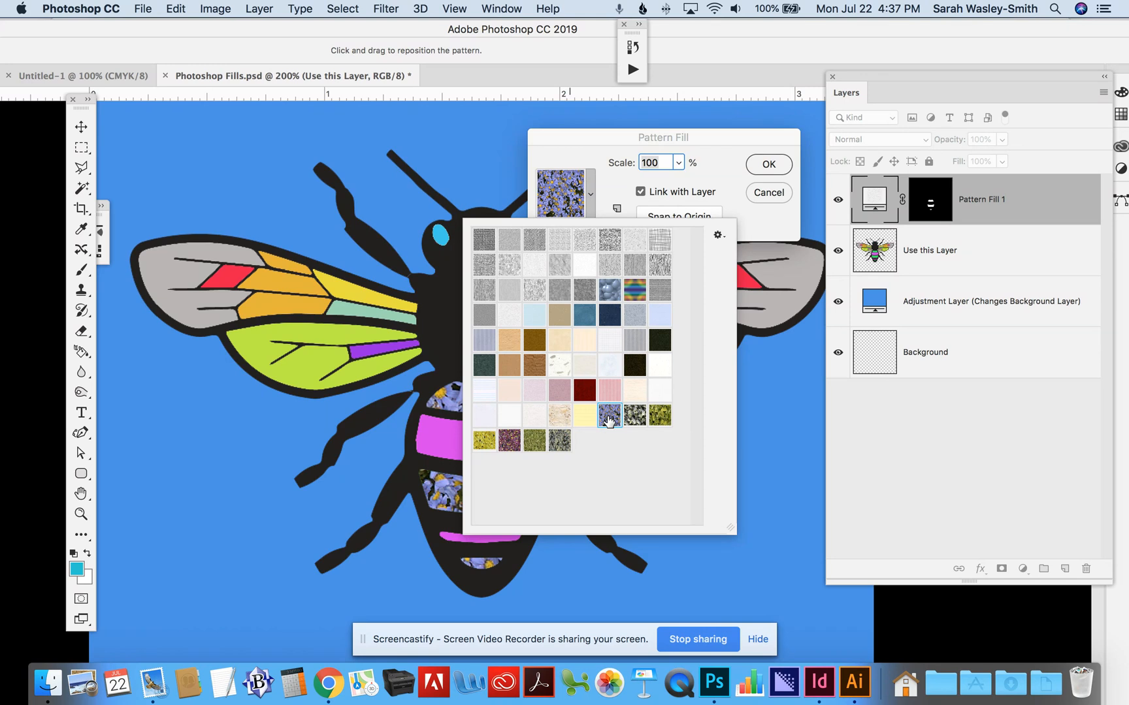
{"action": "left_click", "coordinate": [767, 164]}
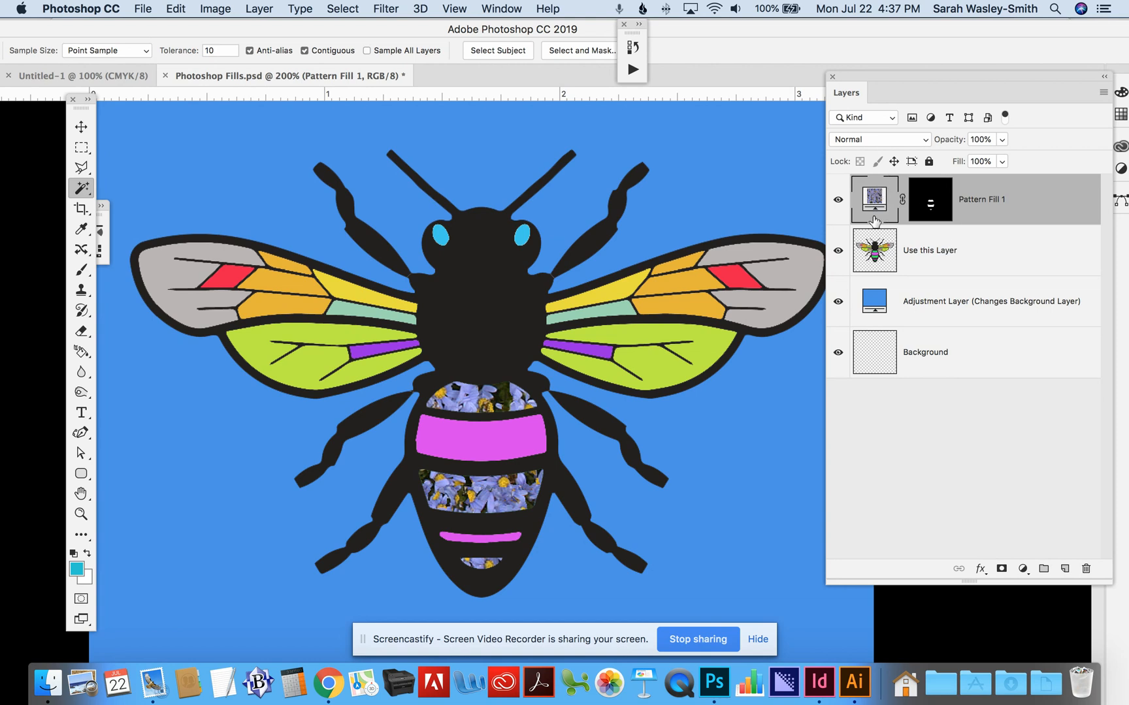
On the "Use this Layer" layer, select the lime green area of one lower wing and extend the selection to similar colors
{"action": "left_click", "coordinate": [978, 257]}
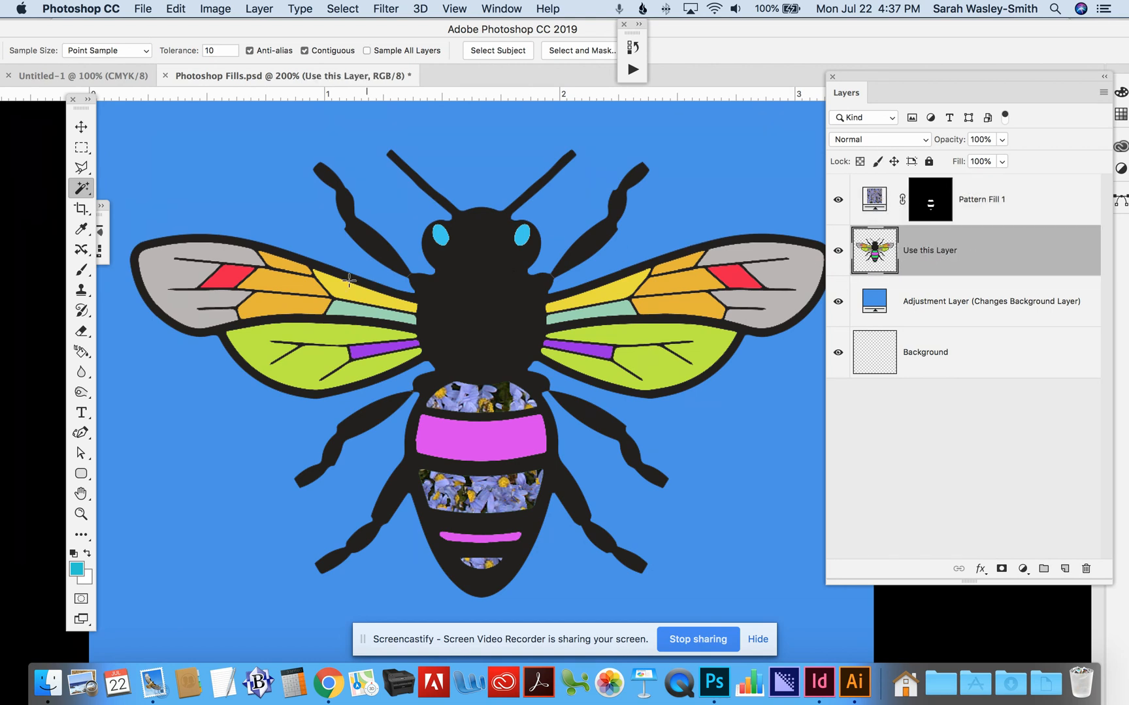
{"action": "left_click", "coordinate": [266, 334]}
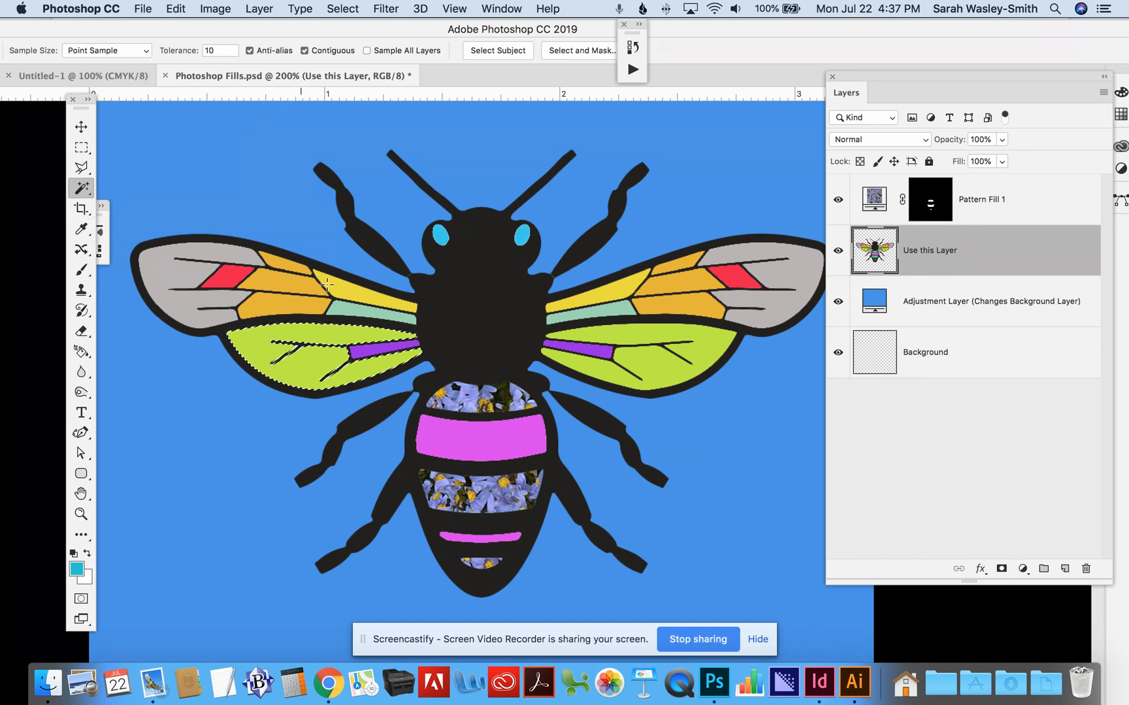
{"action": "left_click", "coordinate": [342, 9]}
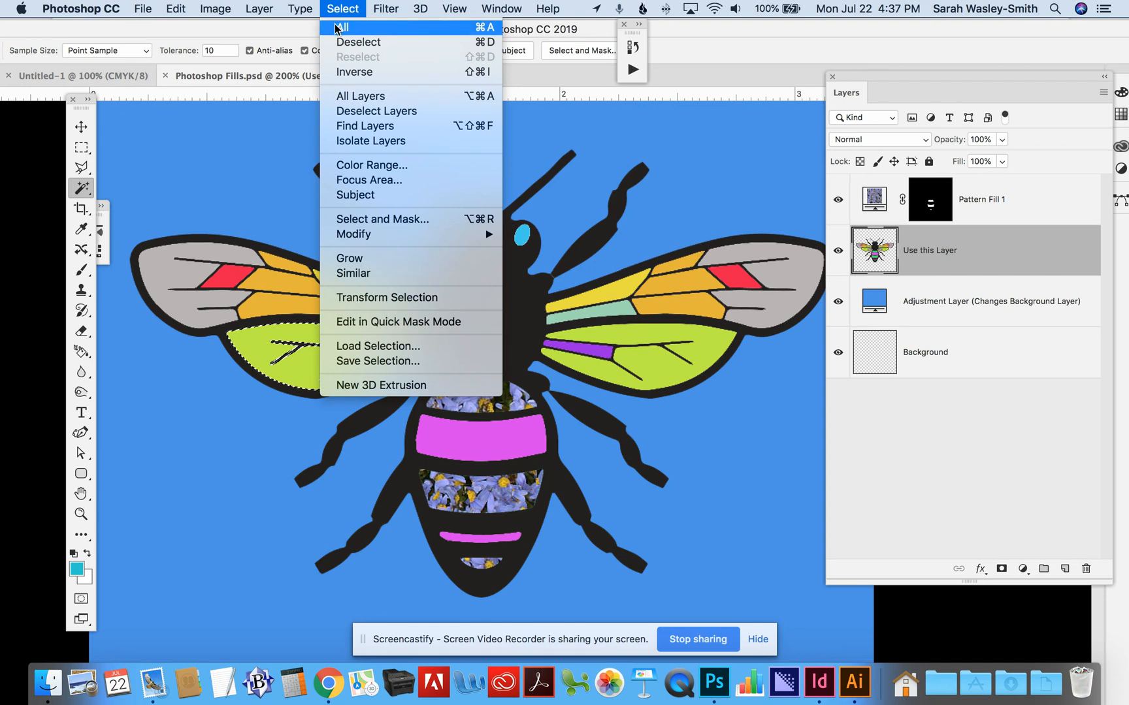
{"action": "left_click", "coordinate": [369, 273]}
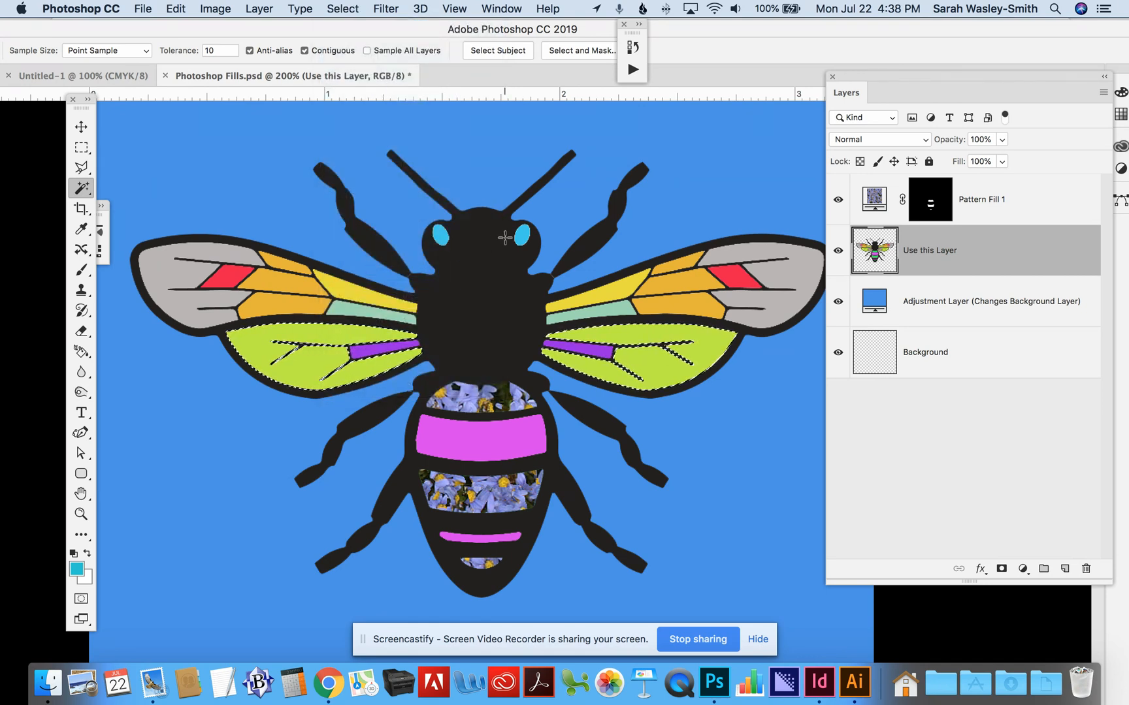
Create a Gradient fill layer from the selected lower wing areas, keeping the bee clear of the settings dialog
{"action": "left_click", "coordinate": [1024, 569]}
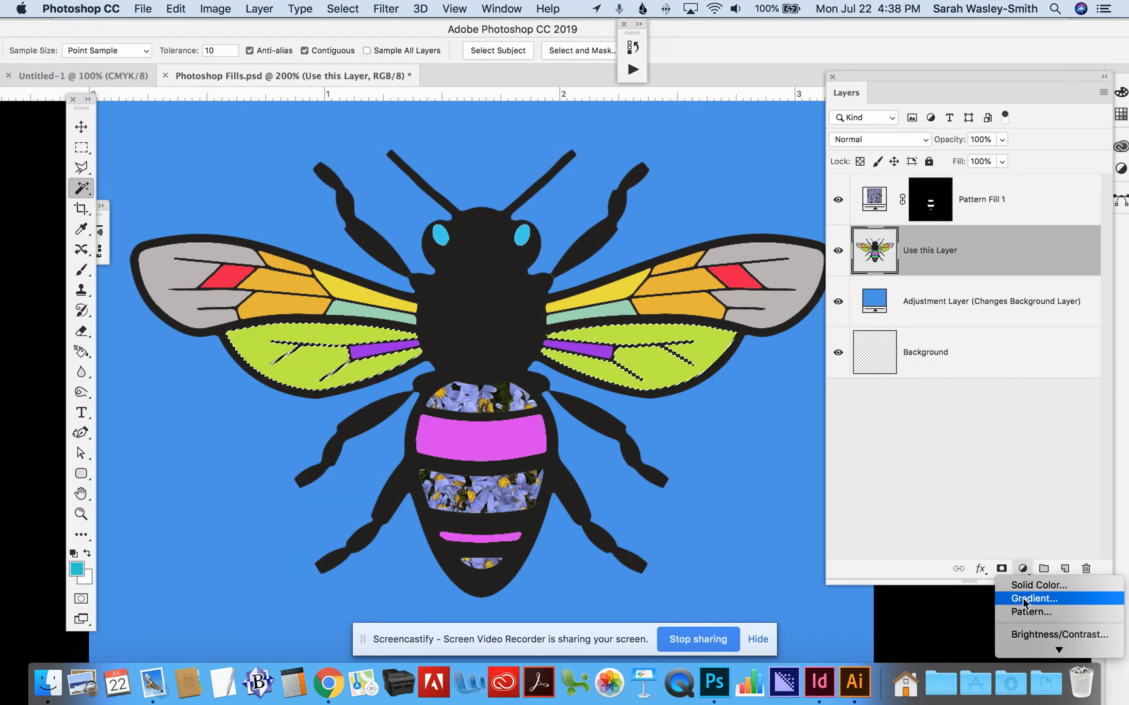
{"action": "left_click", "coordinate": [1034, 599]}
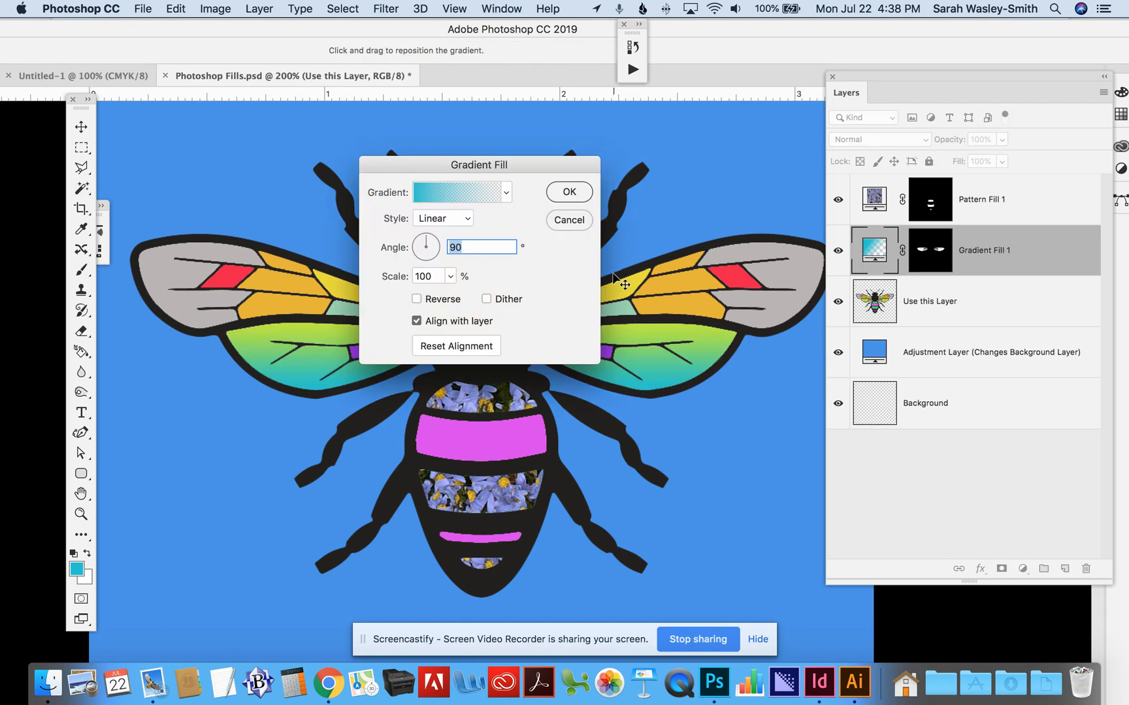
{"action": "left_click_drag", "start_coordinate": [427, 170], "coordinate": [707, 138]}
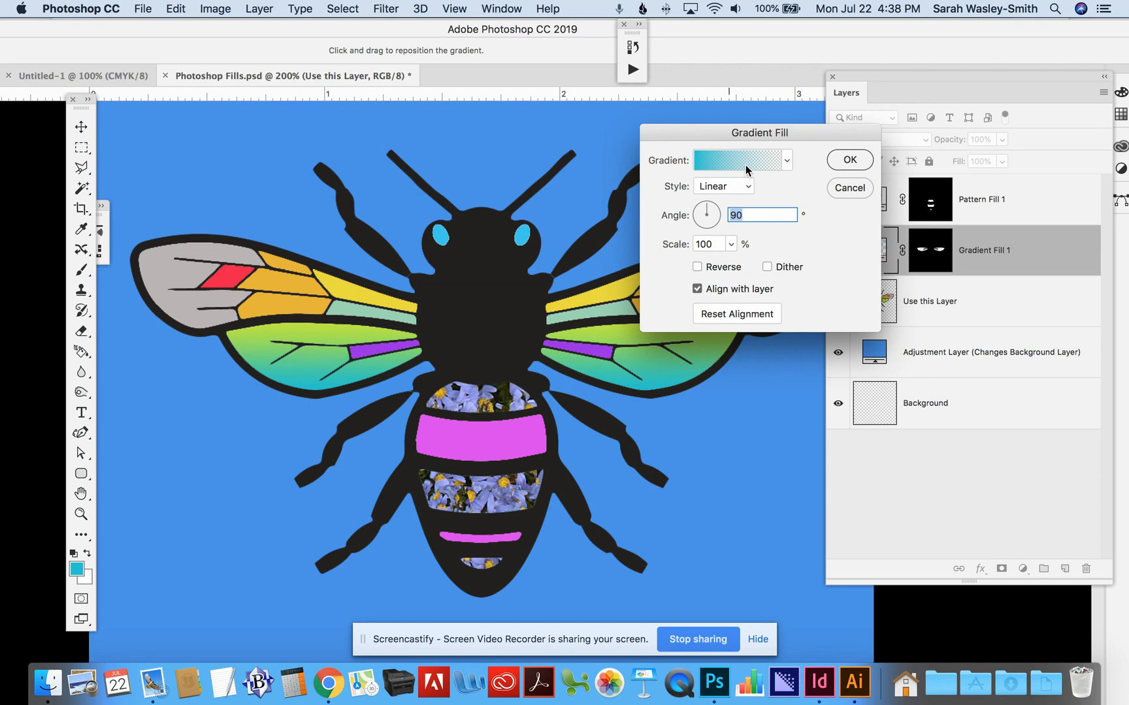
Try the blue-red-yellow, red-green and black-white gradient presets on the lower wings, then return to the turquoise-to-transparent preset
{"action": "left_click", "coordinate": [785, 163]}
{"action": "left_click", "coordinate": [788, 195]}
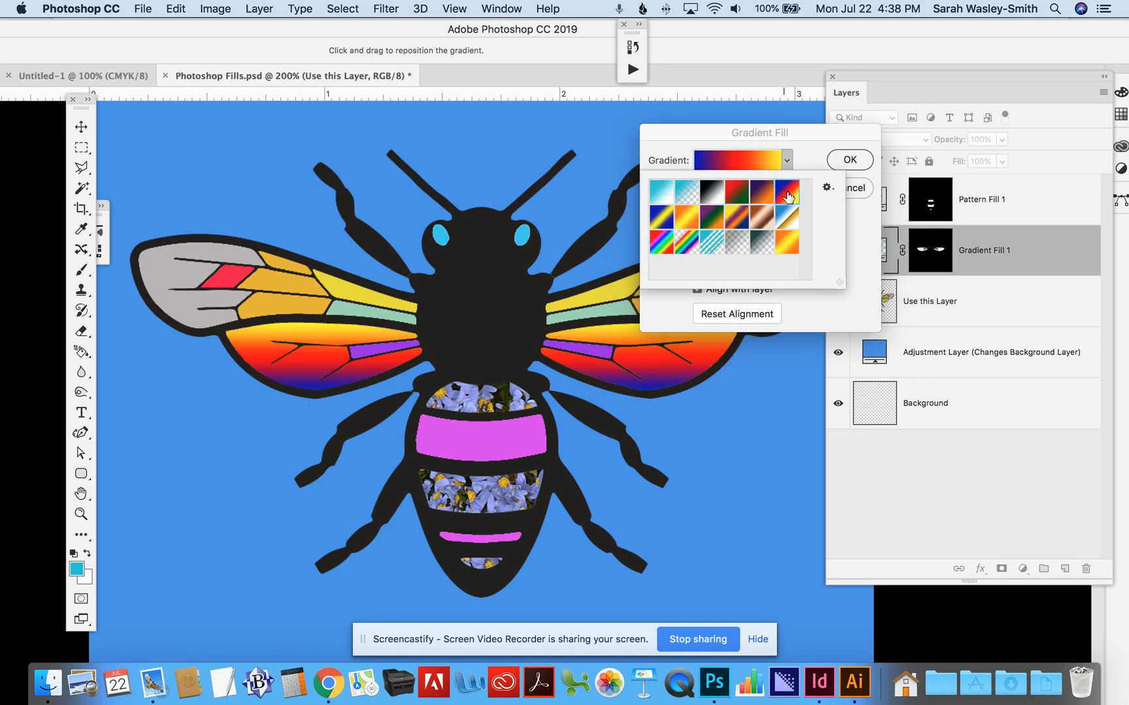
{"action": "left_click", "coordinate": [737, 194]}
{"action": "left_click", "coordinate": [712, 193]}
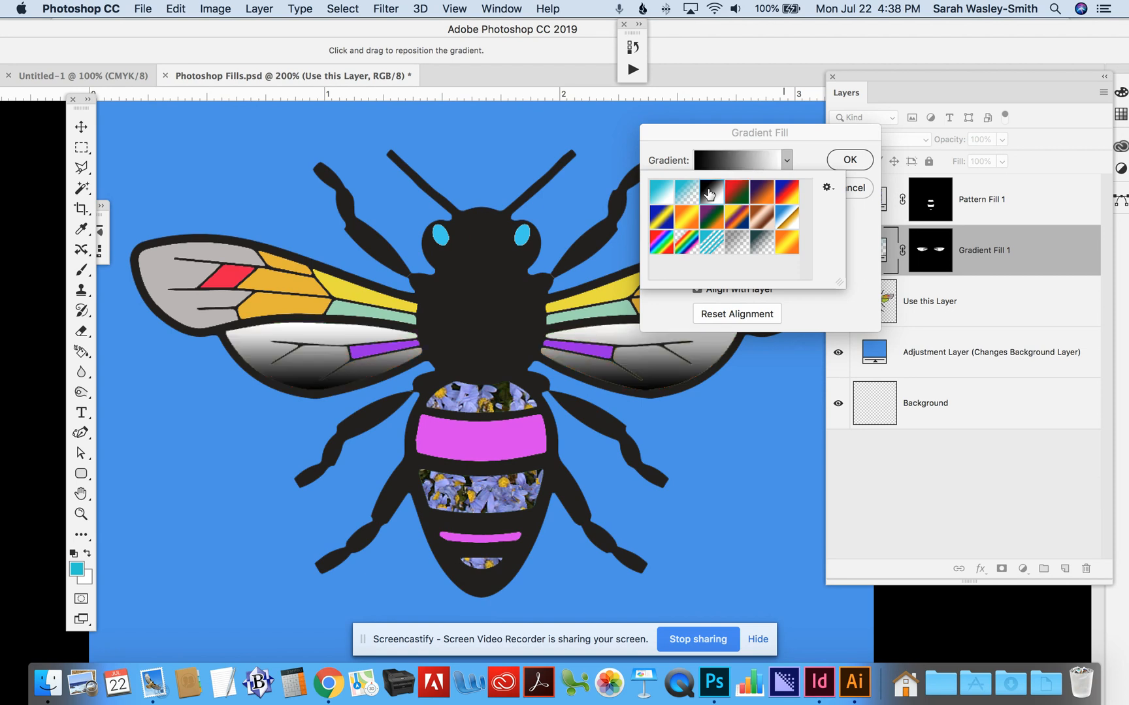
{"action": "left_click", "coordinate": [683, 196]}
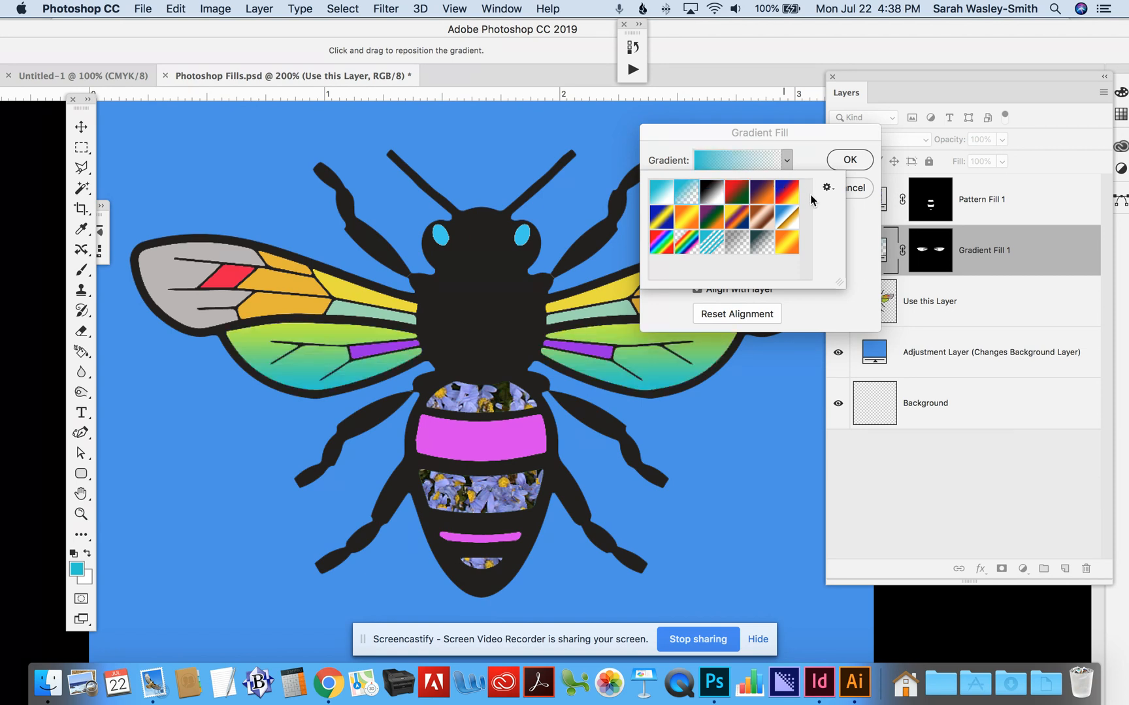
{"action": "left_click", "coordinate": [809, 159]}
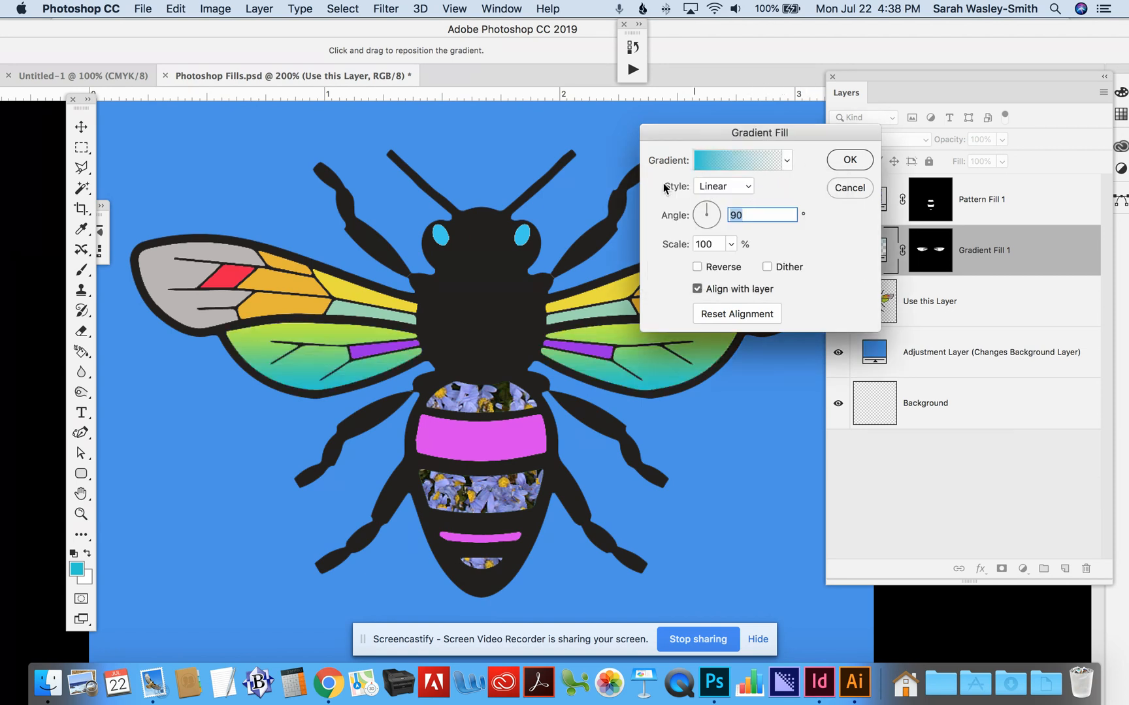
Try the Radial gradient style, then set the style to Reflected and apply the gradient fill to the lower wings
{"action": "left_click", "coordinate": [716, 187]}
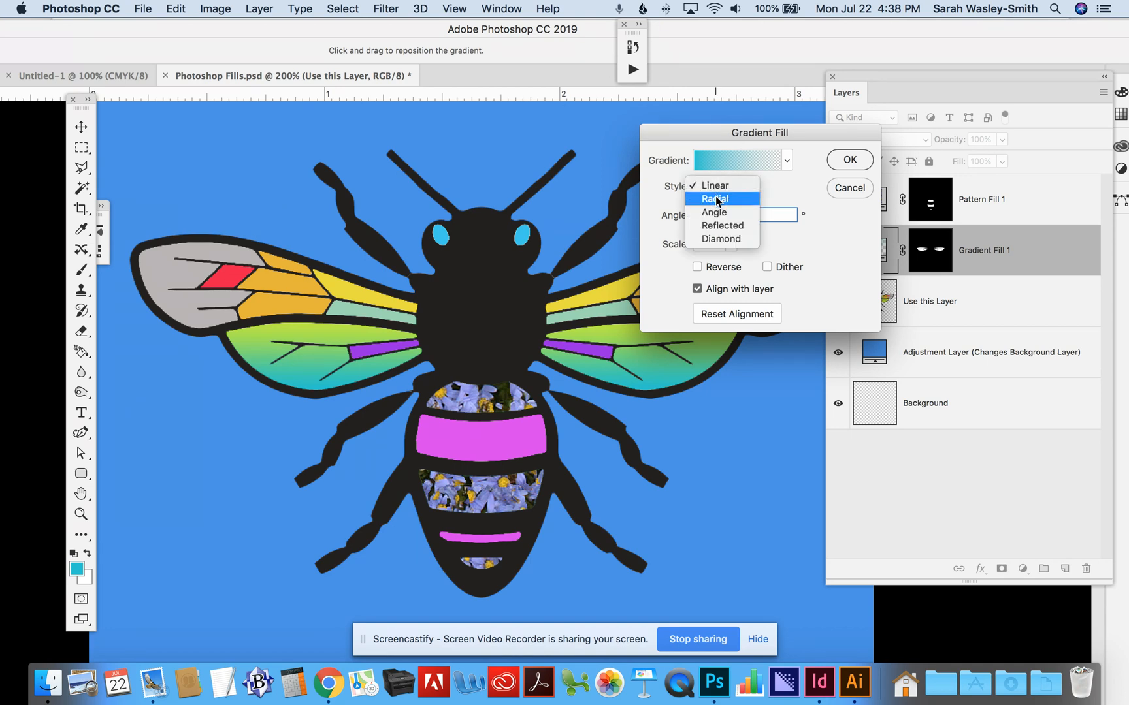
{"action": "left_click", "coordinate": [716, 199]}
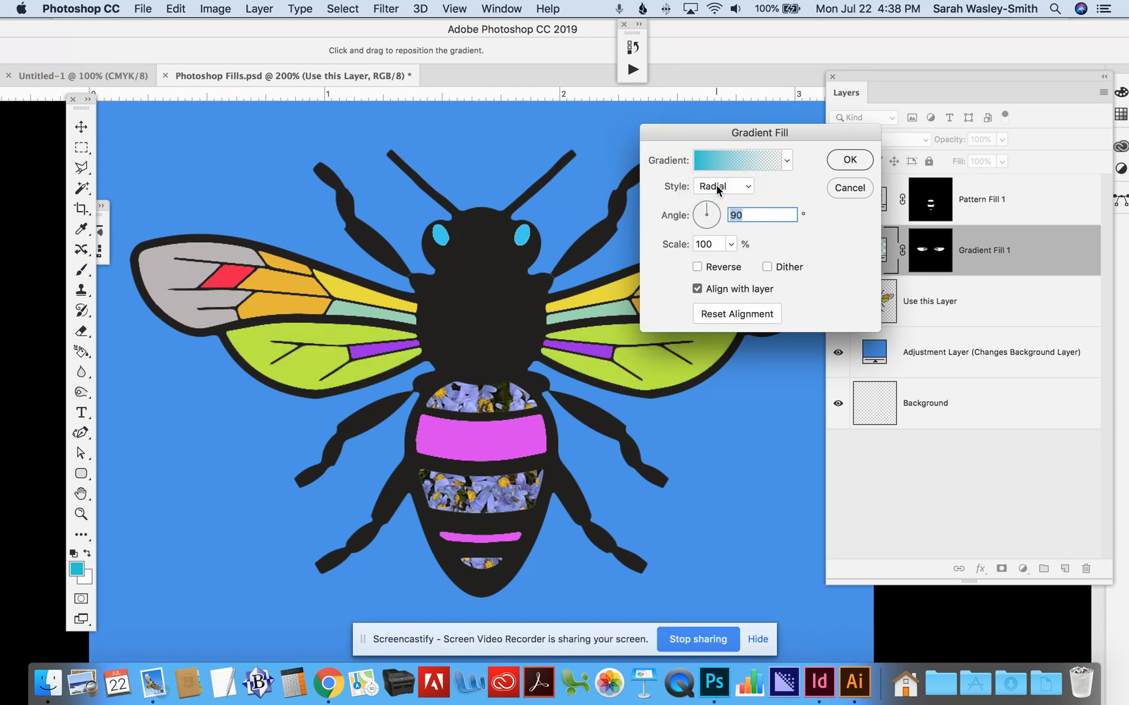
{"action": "left_click", "coordinate": [716, 186]}
{"action": "left_click", "coordinate": [715, 212]}
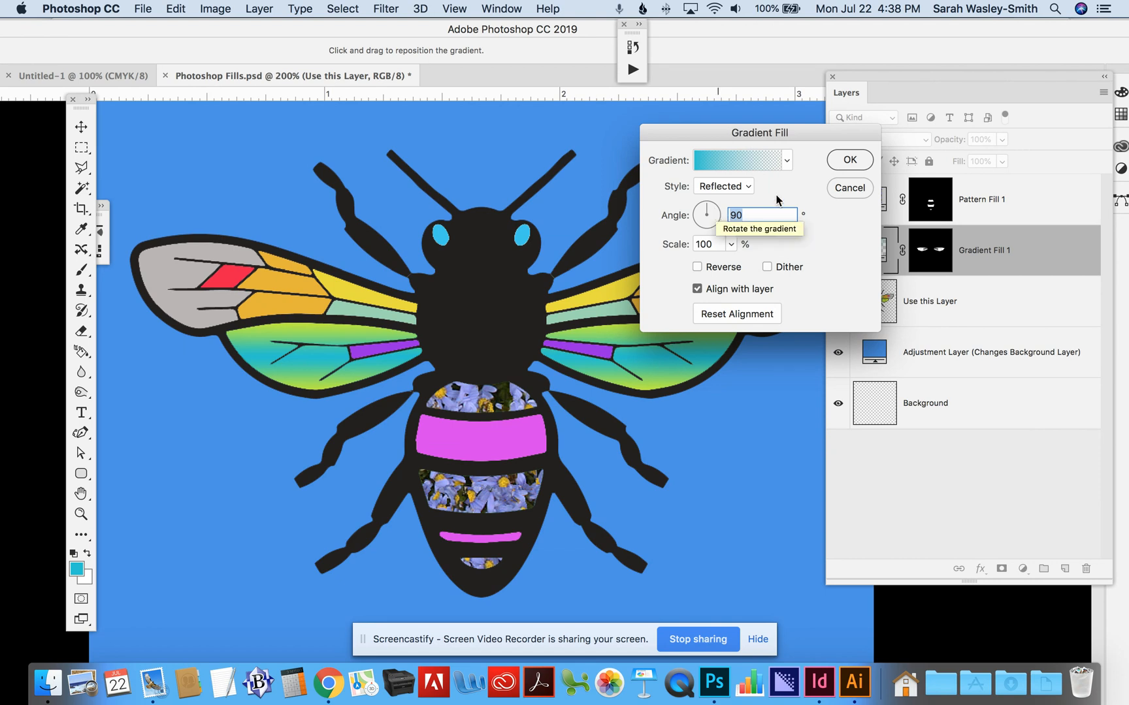
{"action": "left_click", "coordinate": [847, 163]}
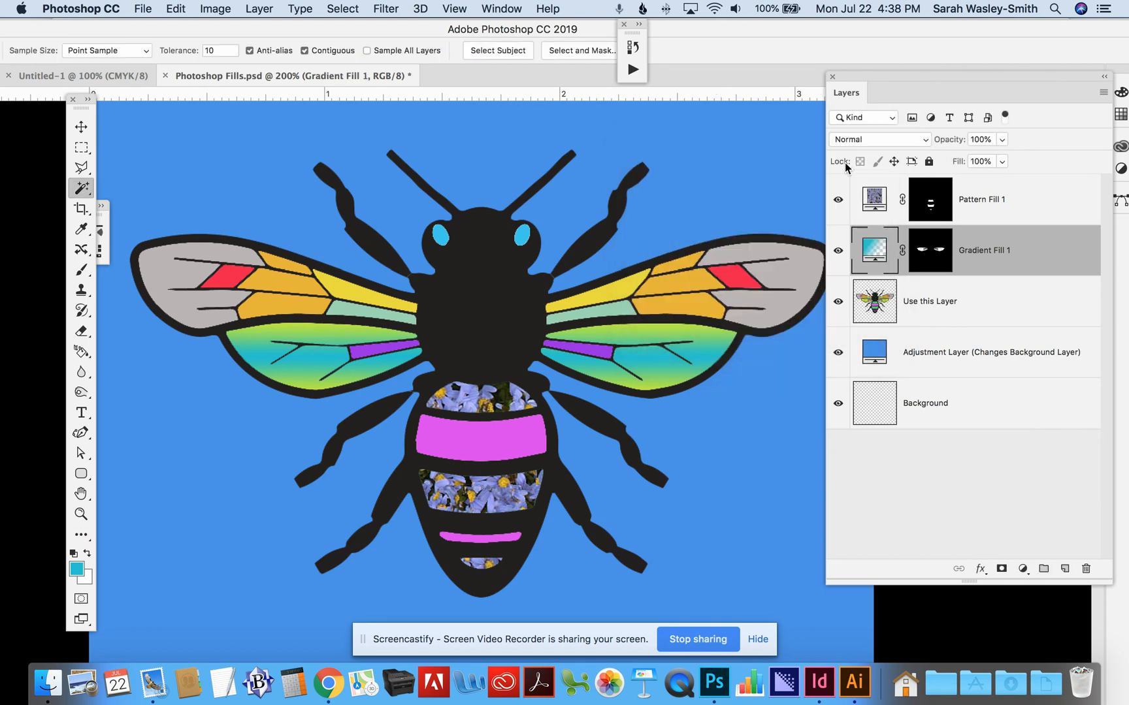